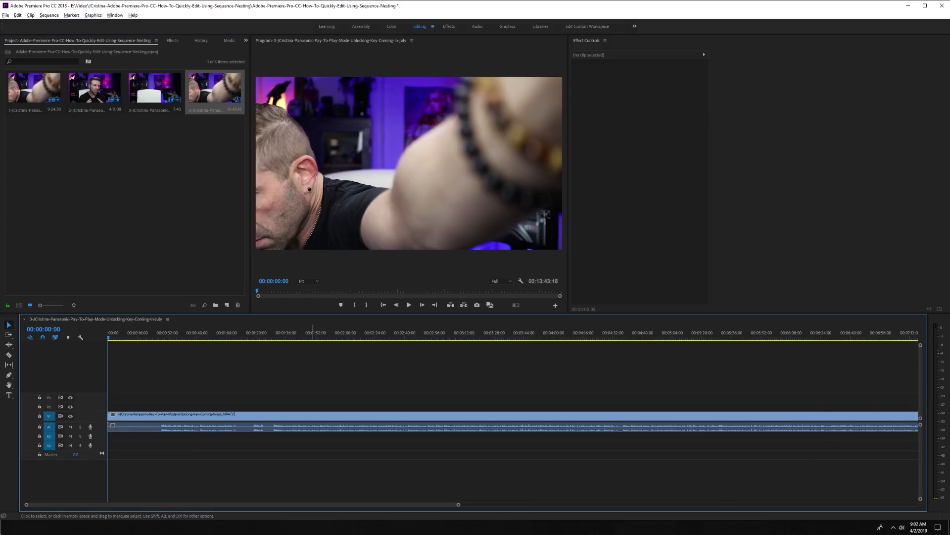
Select both clips on the timeline and enlarge the Video 1 track height.
key(minus)
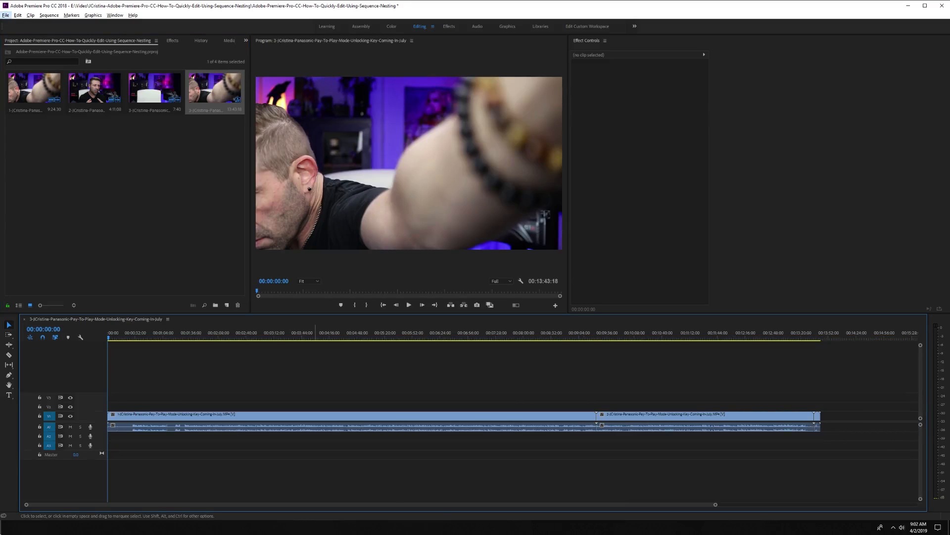
click(346, 414)
click(693, 414)
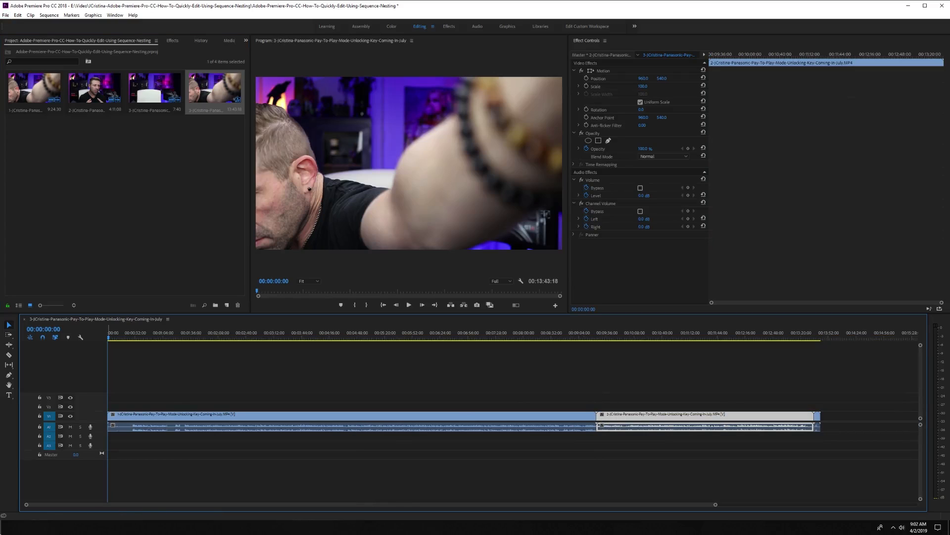
drag(82, 411, 82, 396)
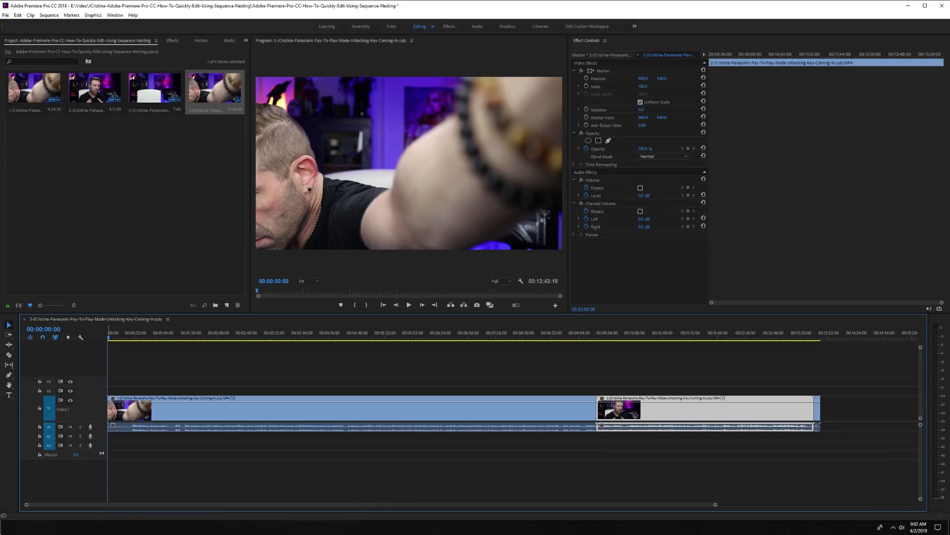
Select the first clip in the Color workspace and desaturate it by lowering Lumetri Saturation to 0.
click(197, 335)
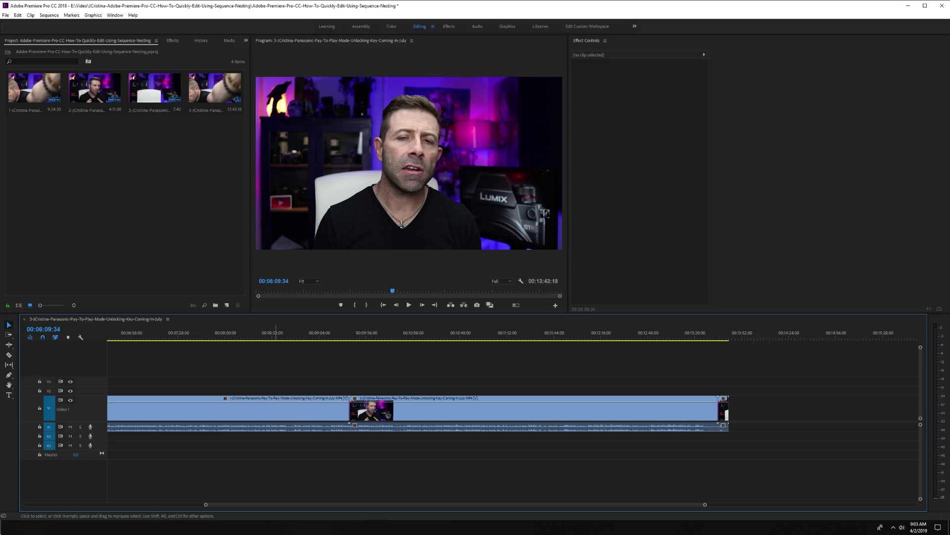
click(278, 334)
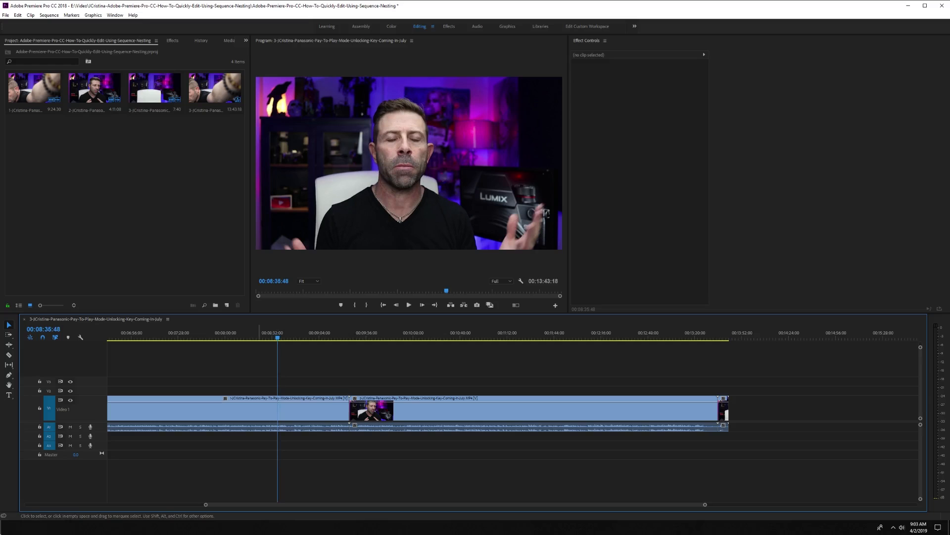
click(278, 410)
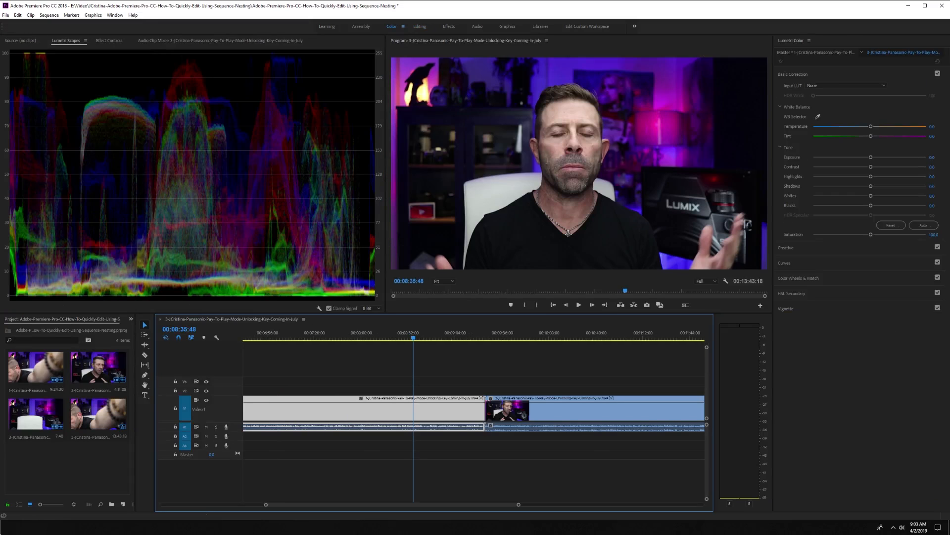
drag(414, 337, 402, 337)
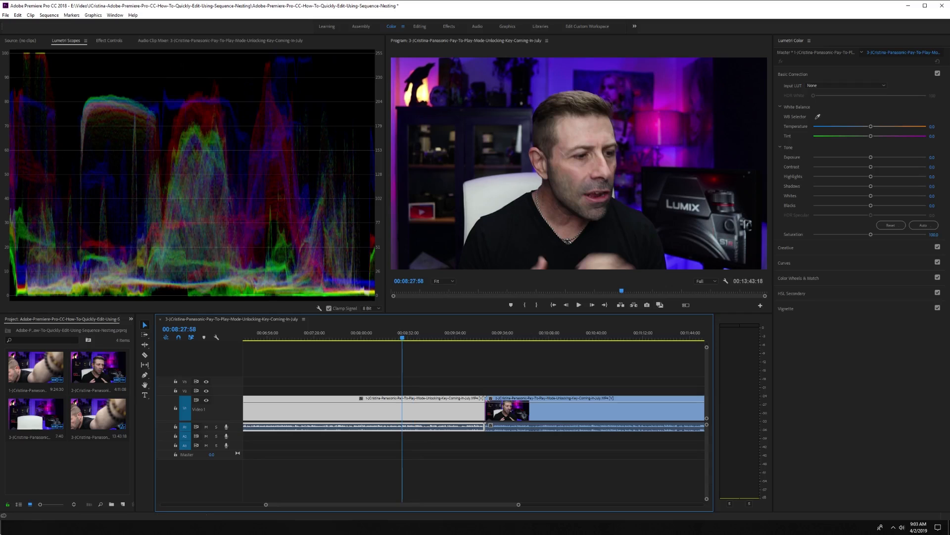
drag(934, 235, 891, 234)
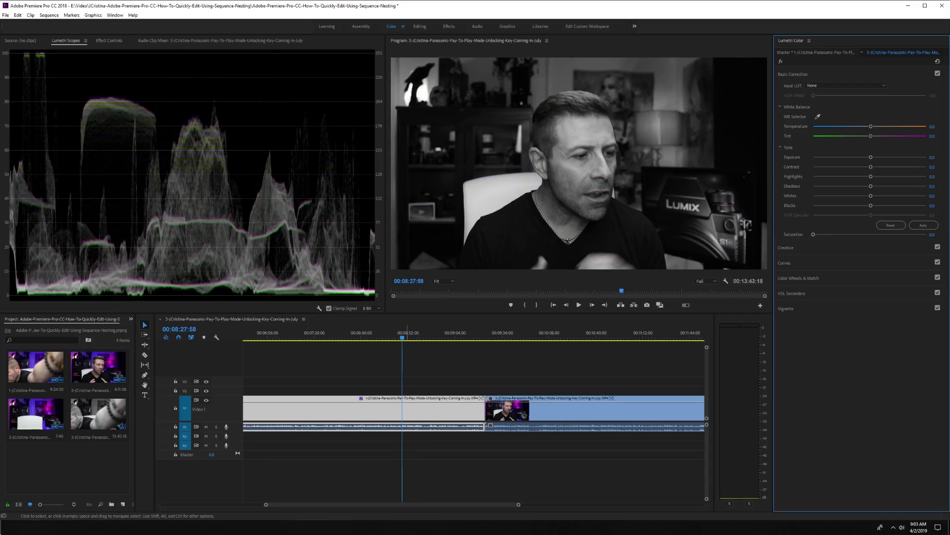
Scrub the playhead across both clips to compare the desaturated and colored footage.
click(468, 327)
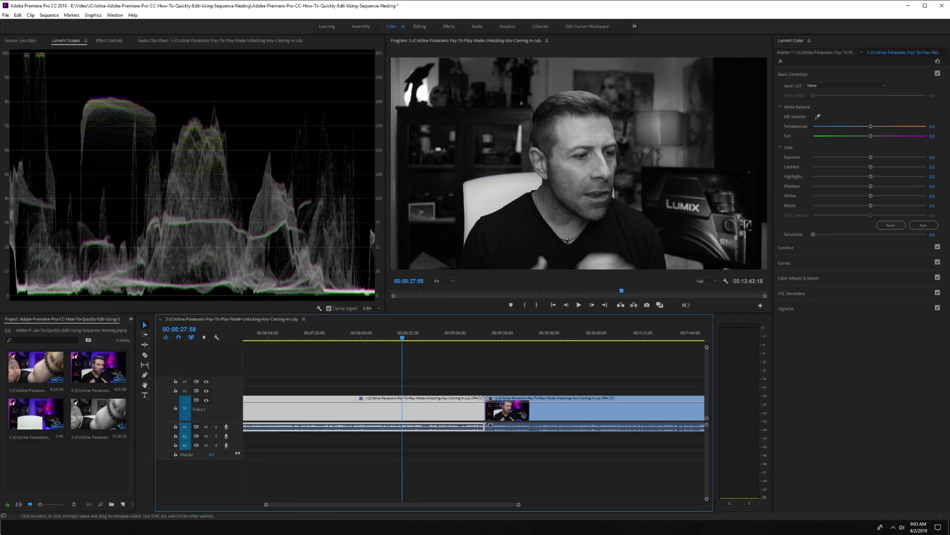
click(541, 333)
drag(542, 332, 549, 332)
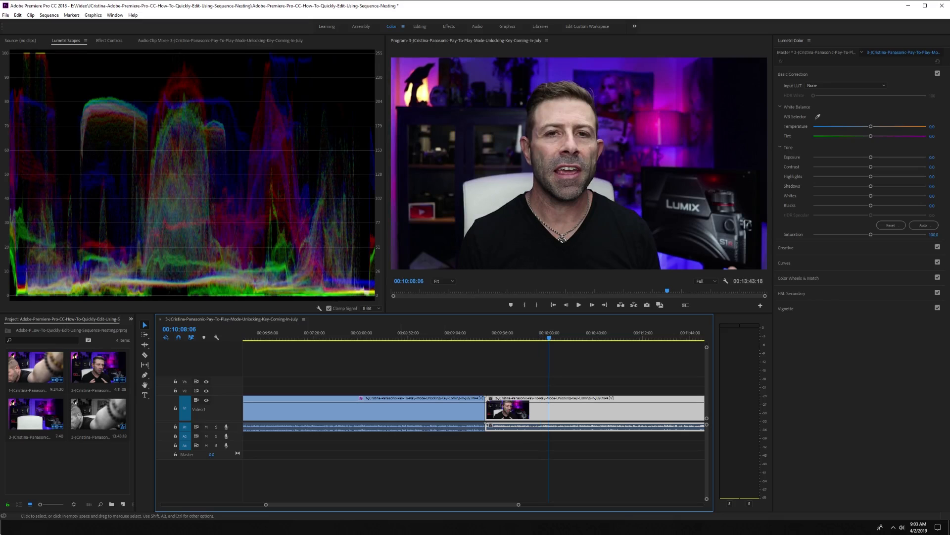
click(399, 332)
click(367, 332)
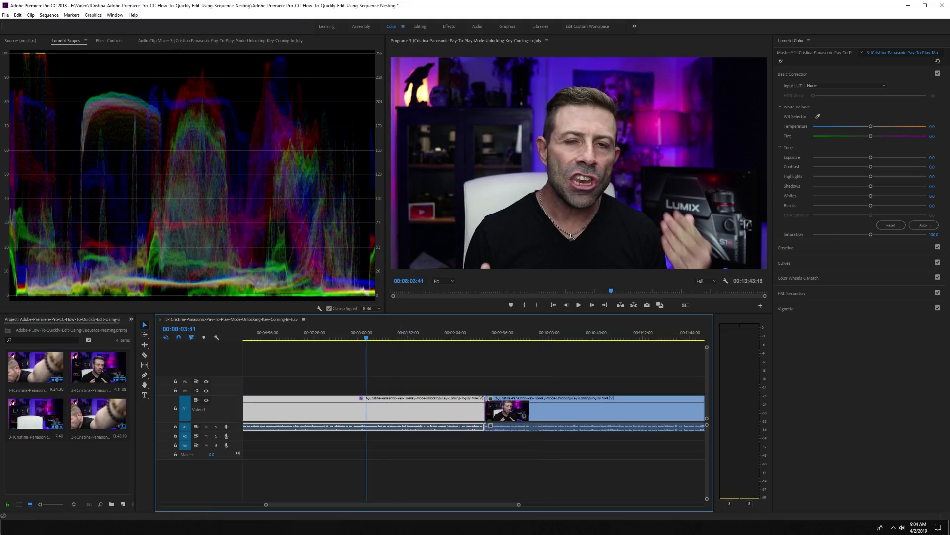
Select both clips and nest them into a sequence named Main Nest.
scroll(391, 371, down, 3)
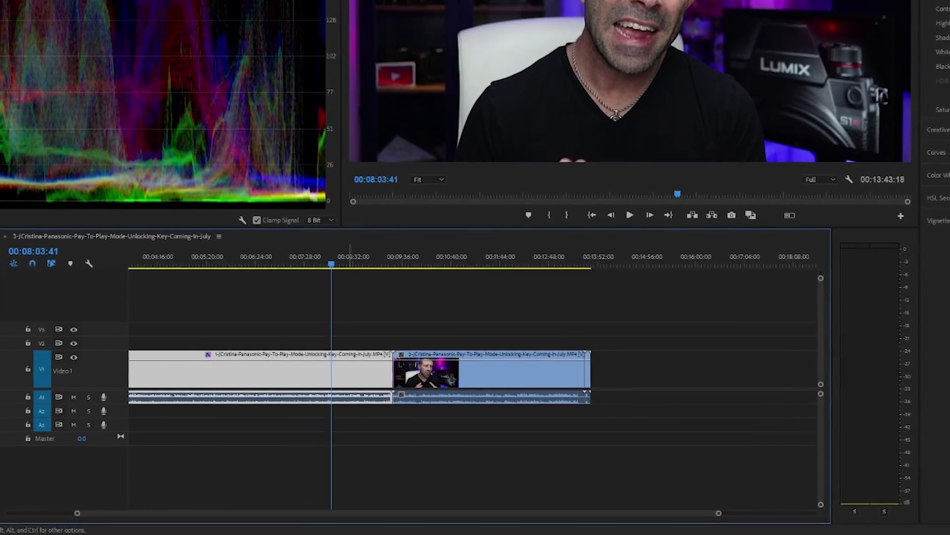
drag(613, 326, 127, 418)
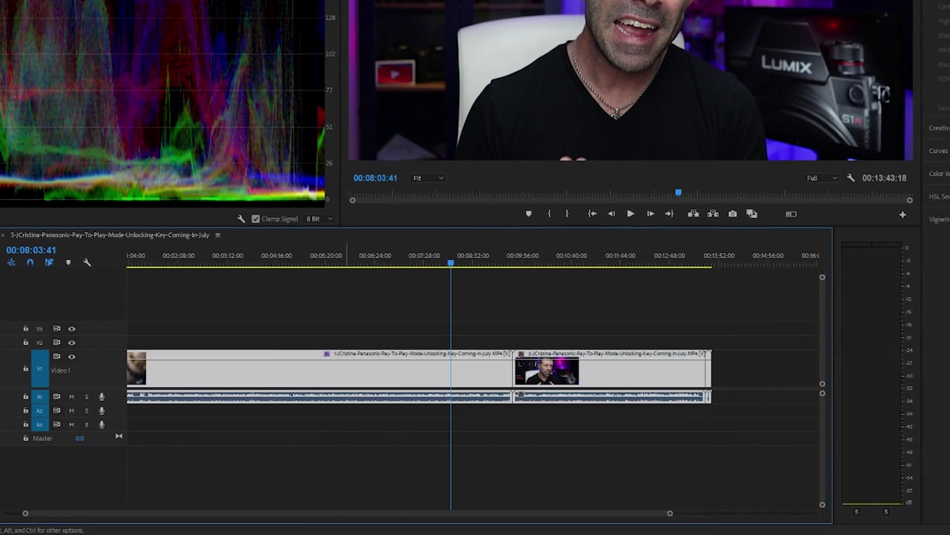
right_click(346, 365)
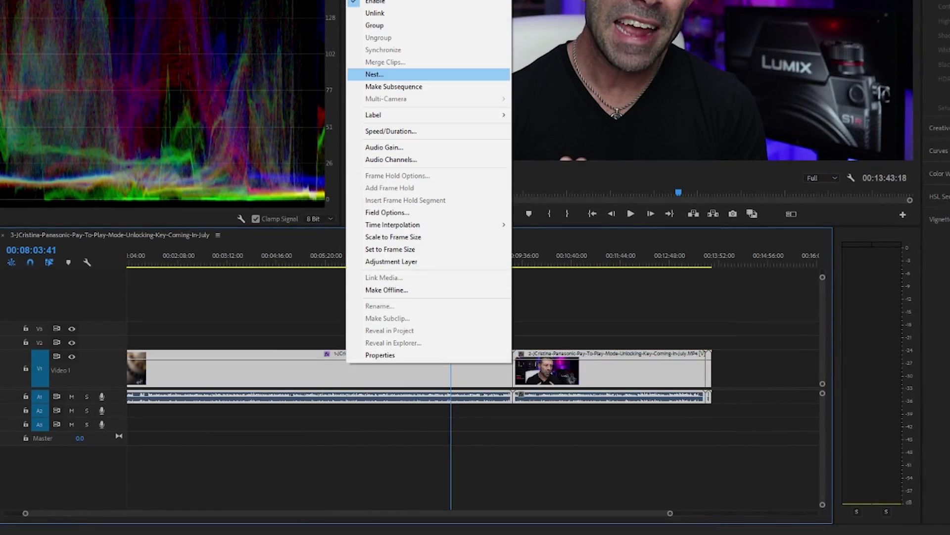
click(374, 74)
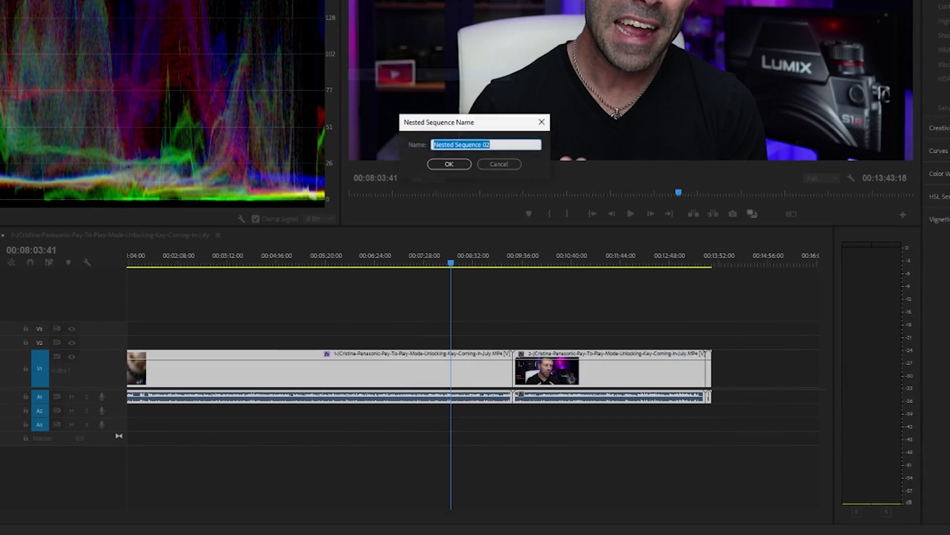
text(Main Nest)
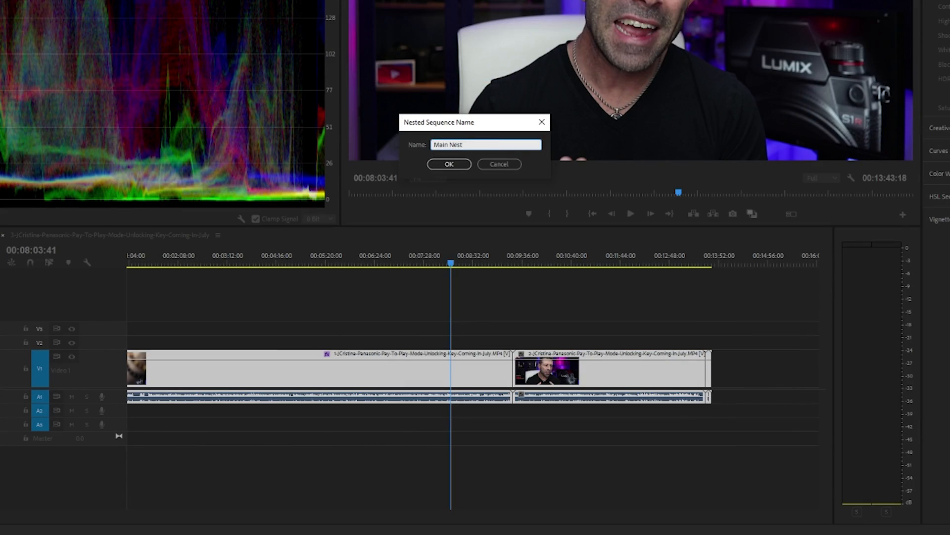
key(Return)
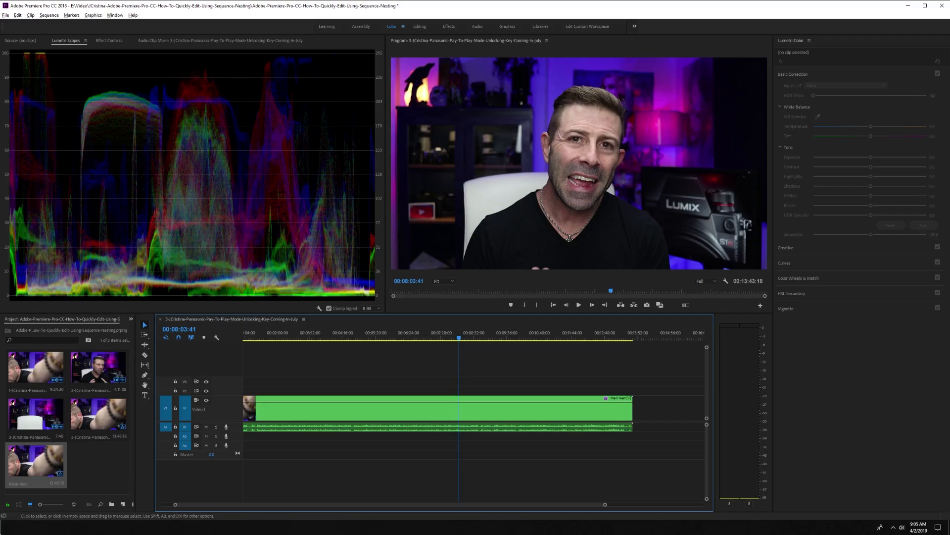
Desaturate the Main Nest clip by lowering Lumetri Saturation to 0, then deselect it.
click(438, 410)
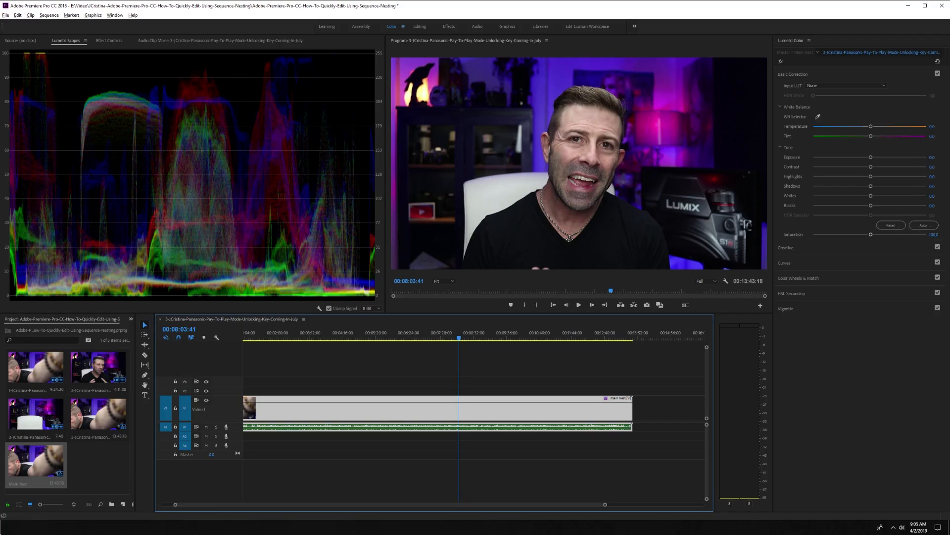
drag(870, 234, 813, 235)
key(ctrl+shift+a)
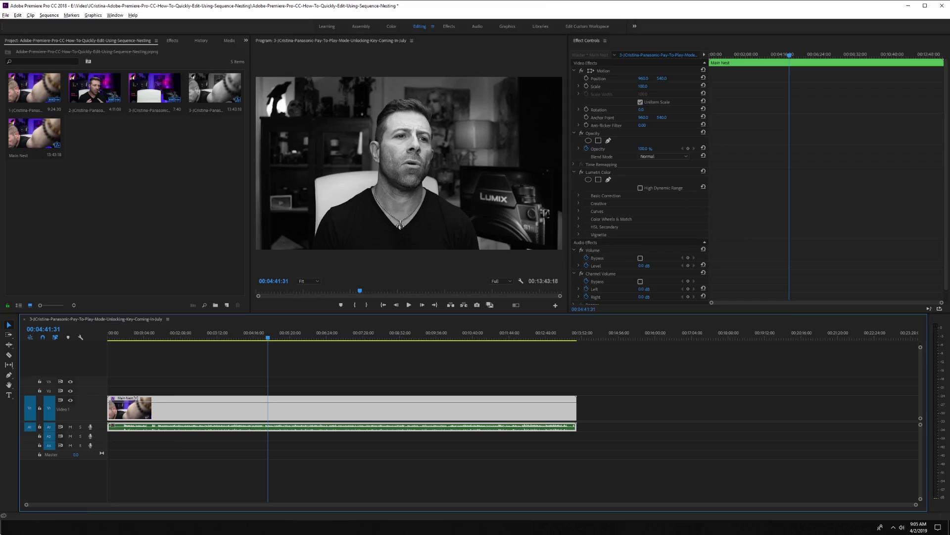
Scrub the nested clip, open Main Nest to inspect its contents, and return to the main sequence.
click(196, 335)
click(441, 333)
click(495, 334)
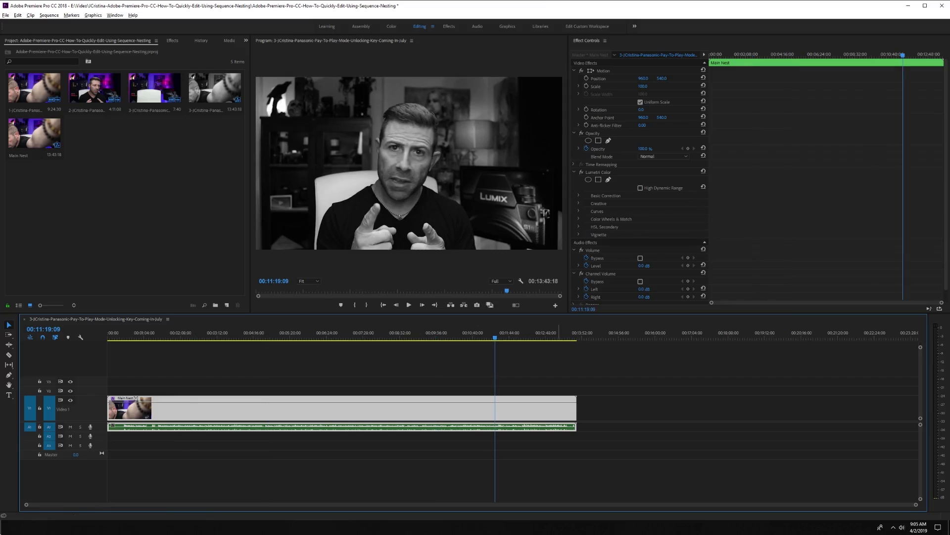
click(574, 334)
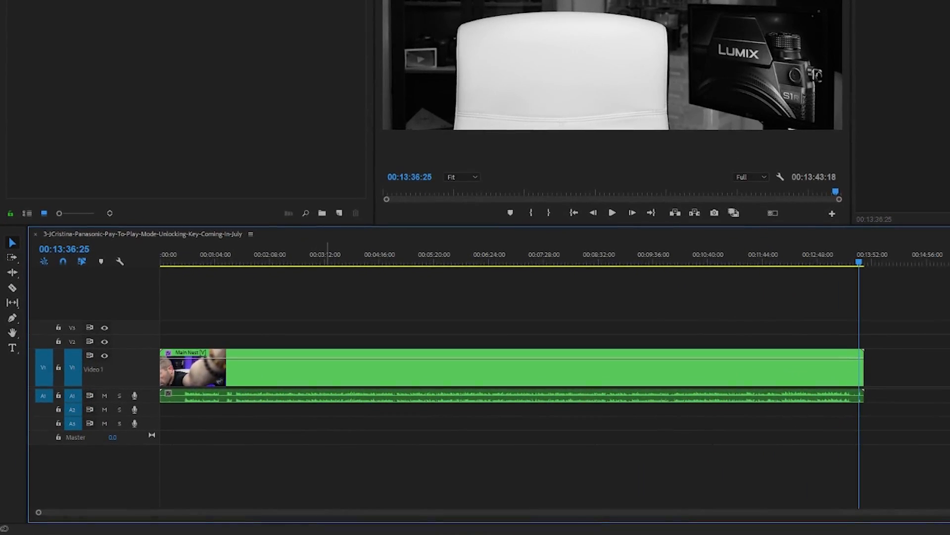
double_click(370, 372)
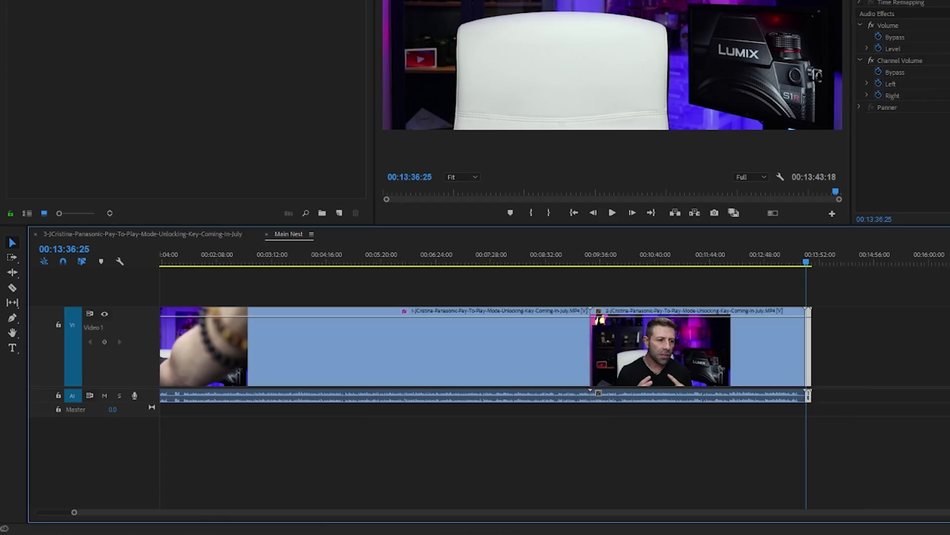
click(143, 234)
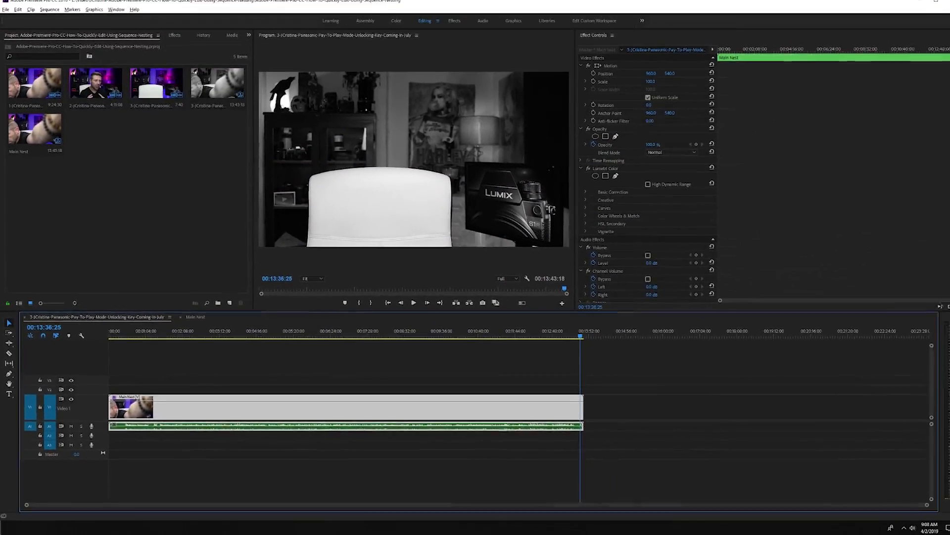
click(288, 234)
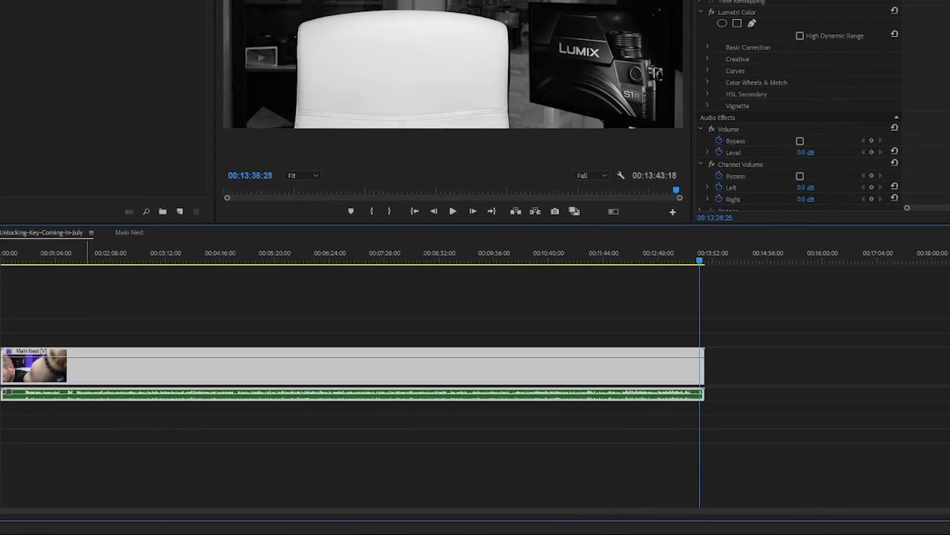
Split the Main Nest clip around 00:10:00 and move the trailing portion past the end of the sequence.
key(c)
click(515, 369)
key(v)
drag(615, 368, 827, 369)
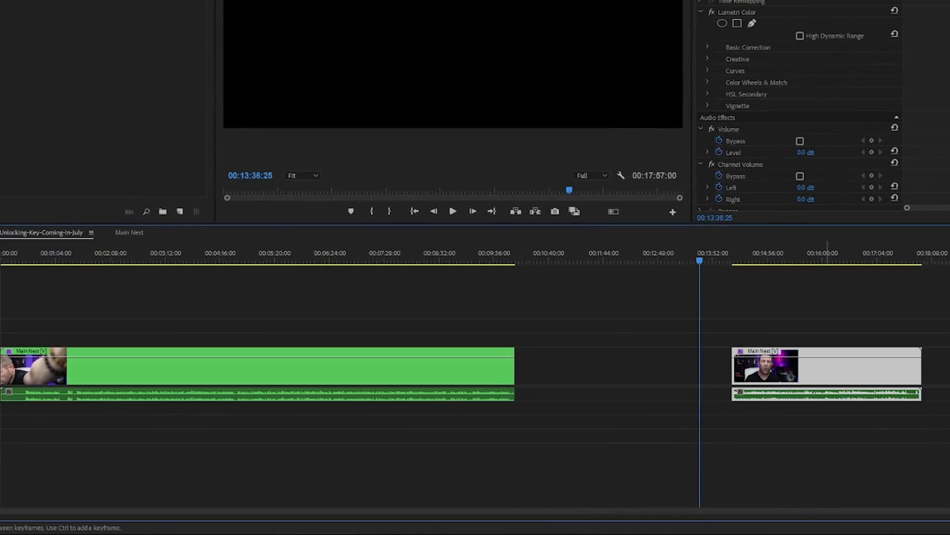
Cut the moved portion into four pieces with the Razor tool.
key(c)
click(773, 367)
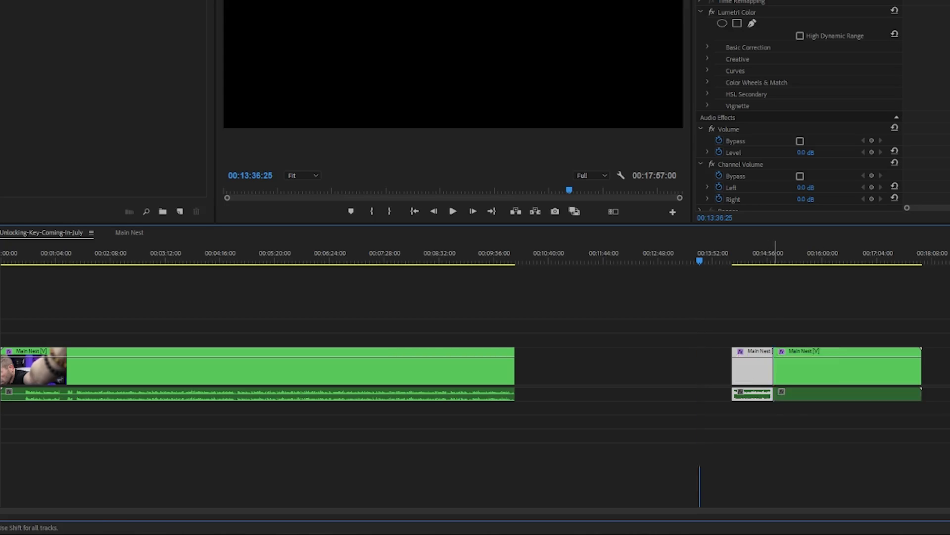
click(821, 367)
click(874, 366)
key(v)
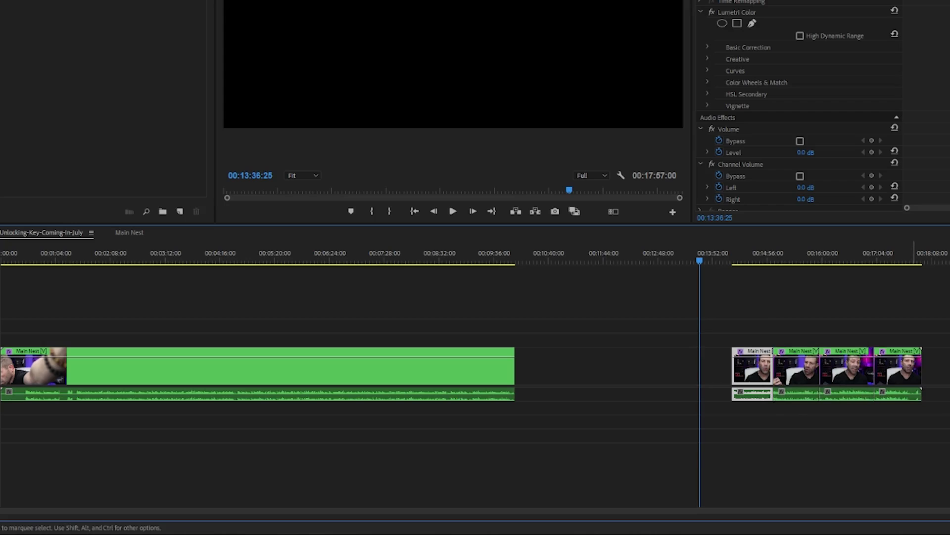
Move the four pieces up to a higher video track and delete their audio.
drag(729, 325, 949, 444)
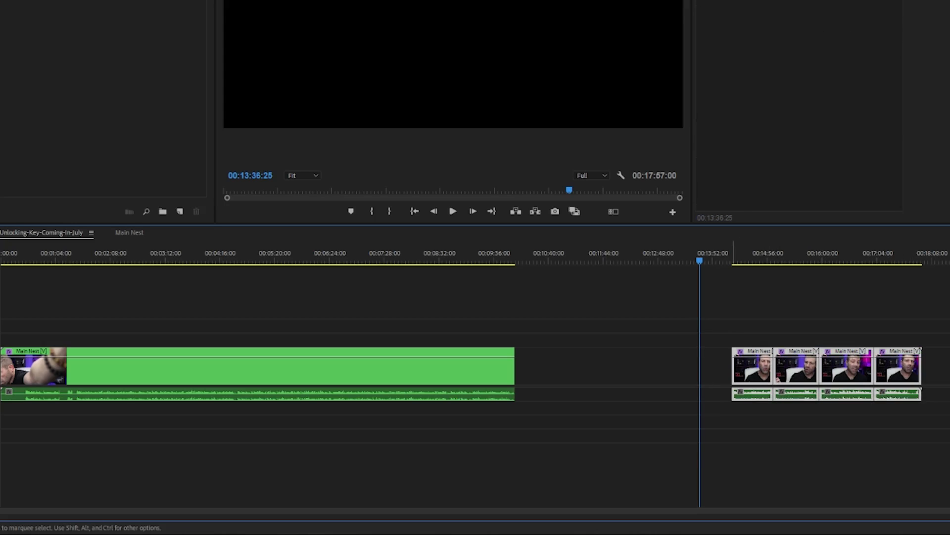
drag(772, 369, 553, 325)
drag(746, 425, 545, 403)
key(Delete)
Move the four pieces onto Video 2 above the main clip, starting around 00:03:30.
drag(535, 290, 697, 334)
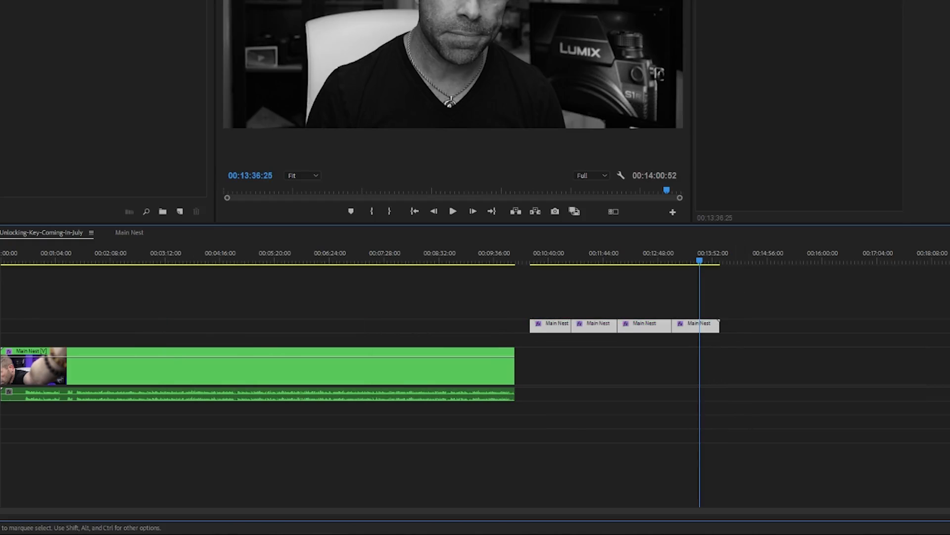
drag(548, 327, 219, 364)
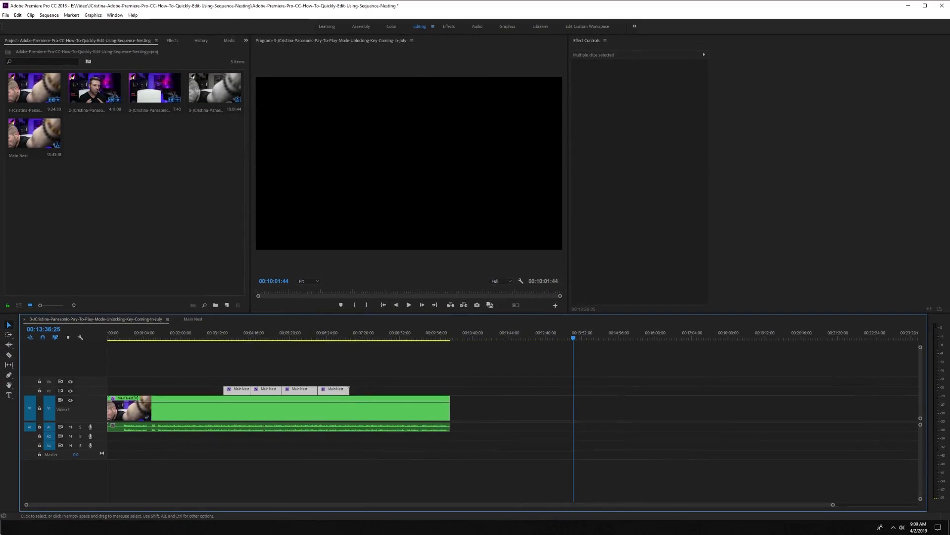
scroll(89, 391, up, 1)
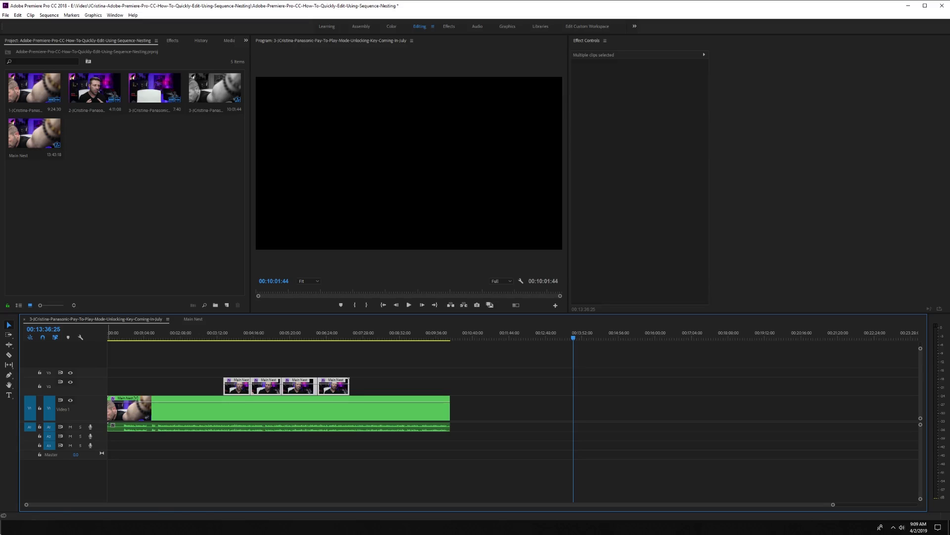
Nest the four clips into a sequence named B Roll and shift the nested clip slightly later.
right_click(335, 386)
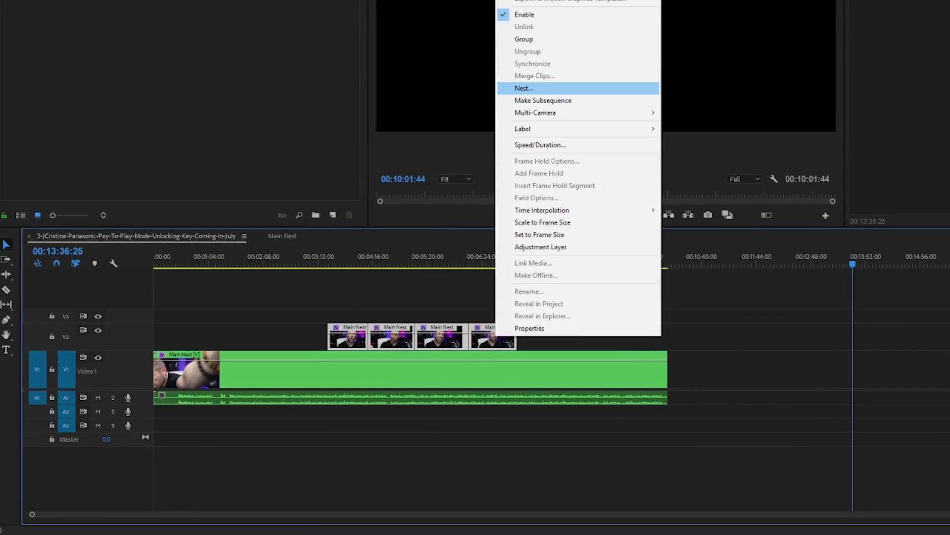
click(523, 88)
text(B Roll)
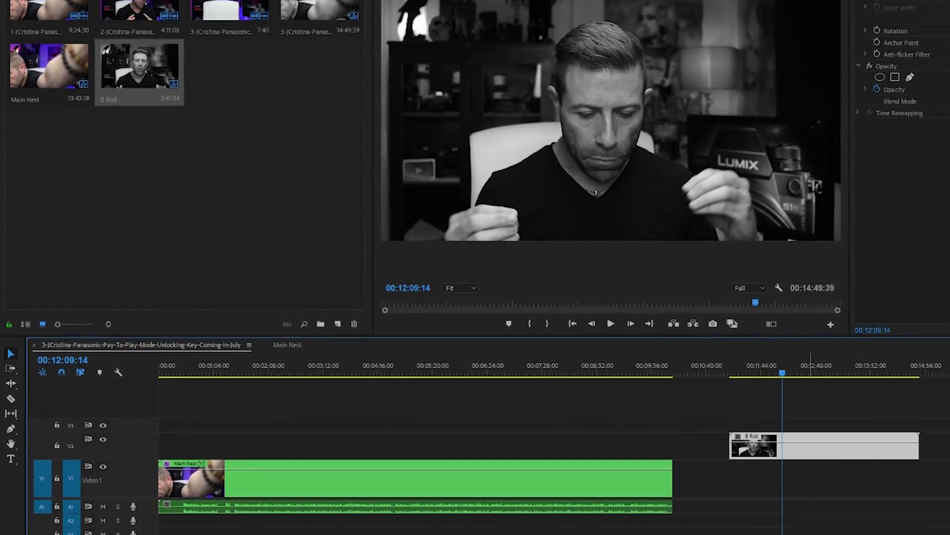
drag(808, 448, 836, 446)
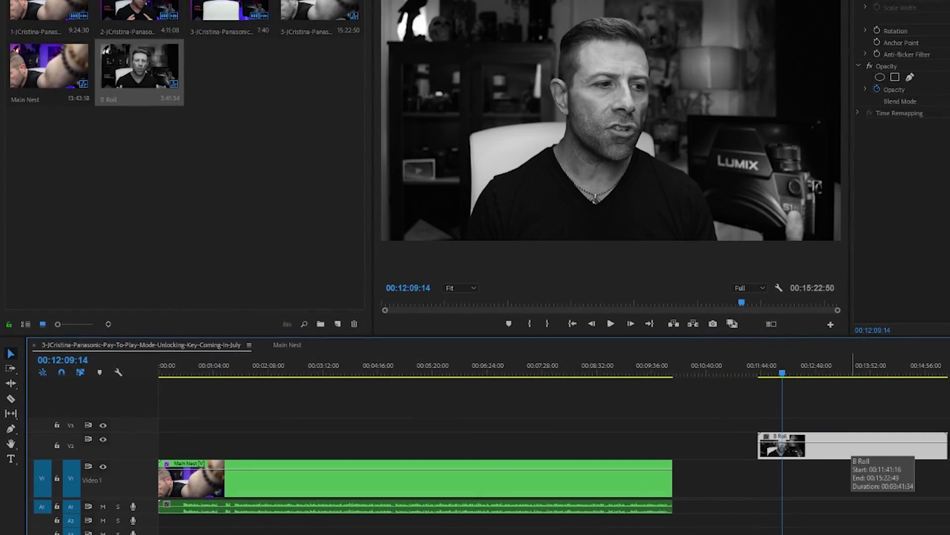
Open the B Roll nested sequence and reverse the speed of its first clip.
double_click(847, 448)
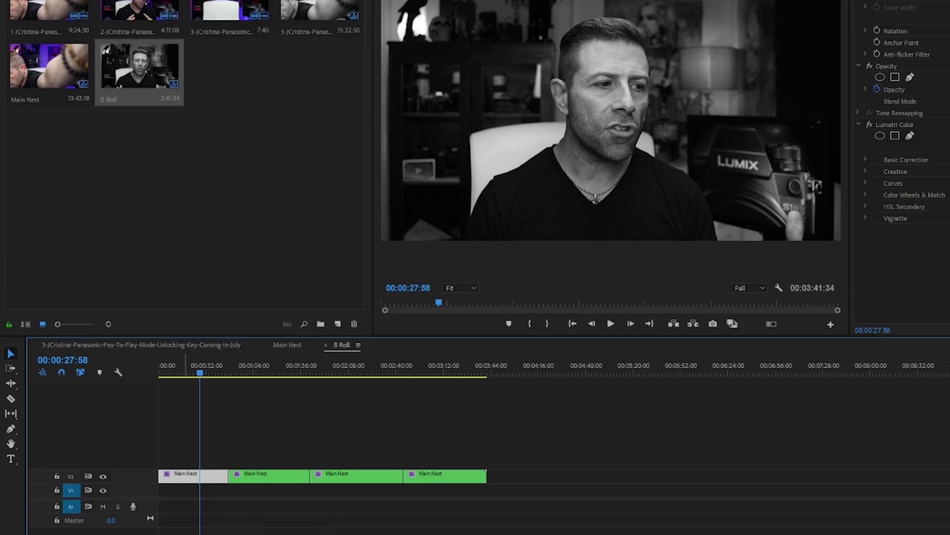
right_click(184, 475)
click(228, 268)
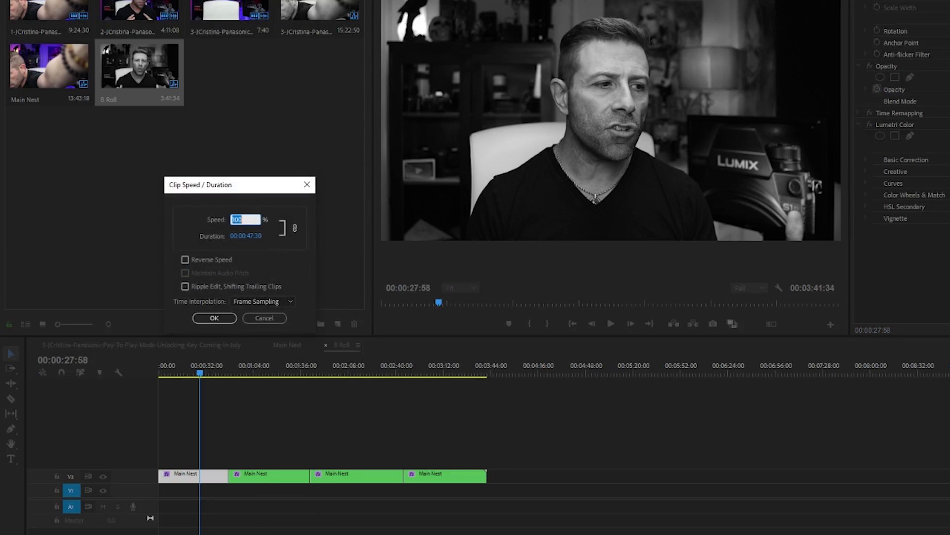
click(185, 260)
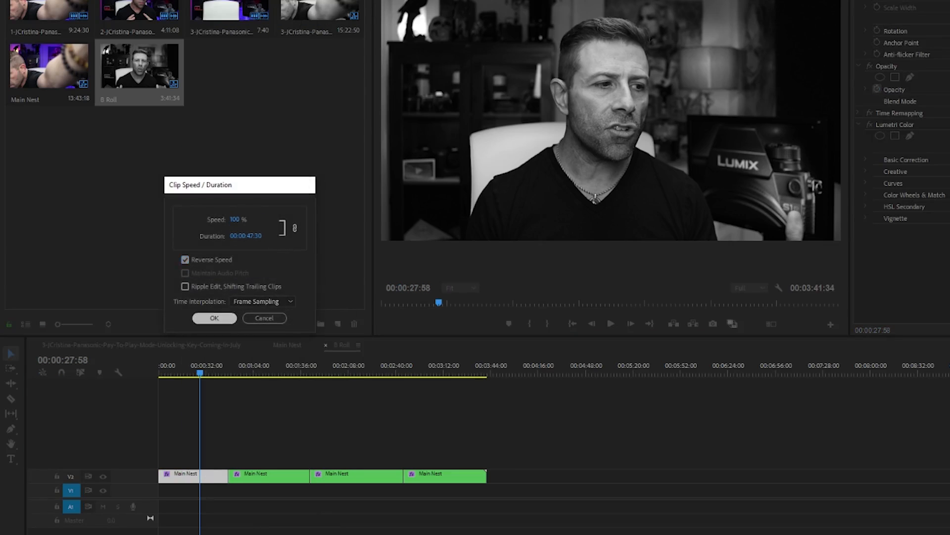
click(215, 318)
Play back the reversed clip inside the B Roll sequence to review it.
key(space)
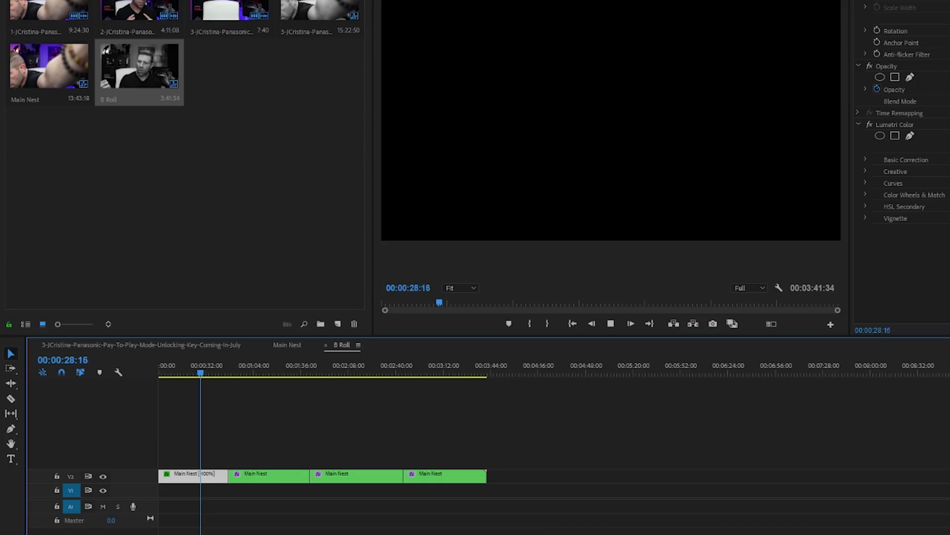
key(space)
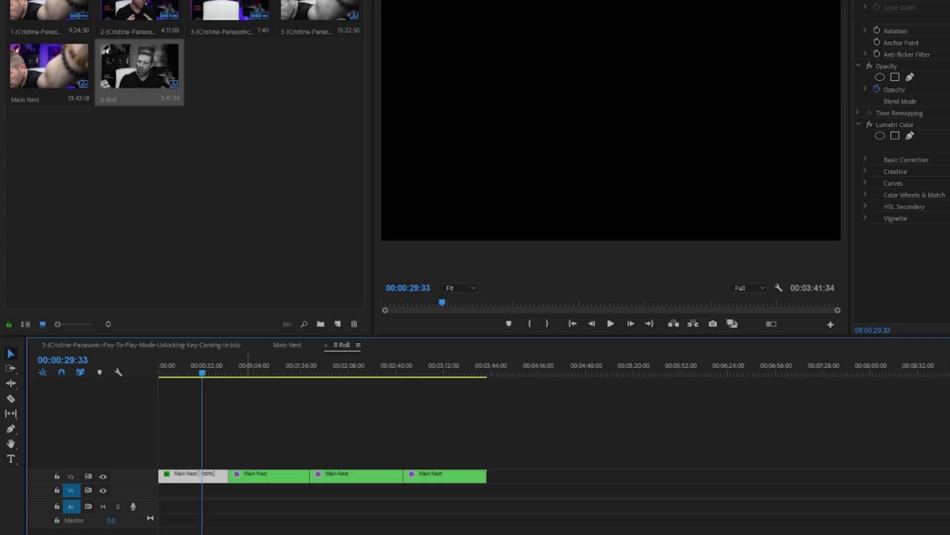
click(261, 366)
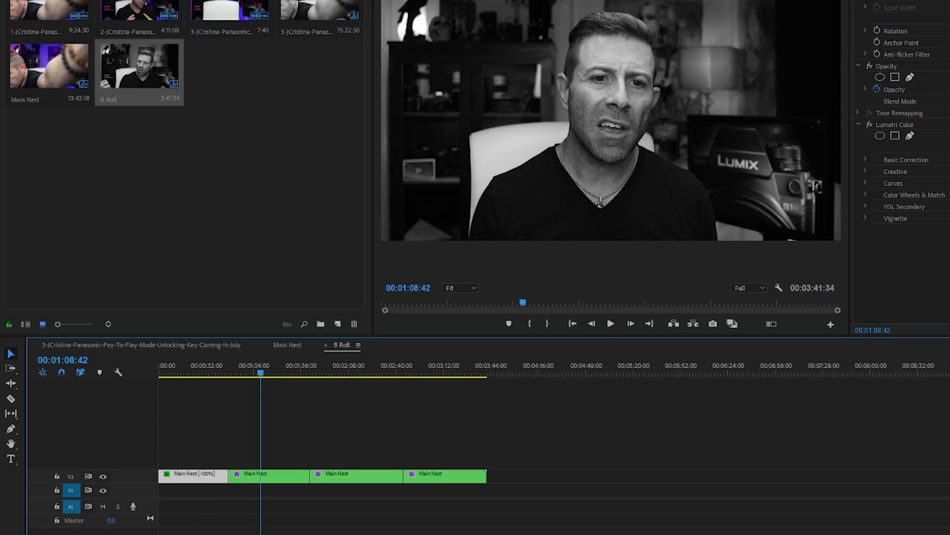
click(357, 476)
click(468, 432)
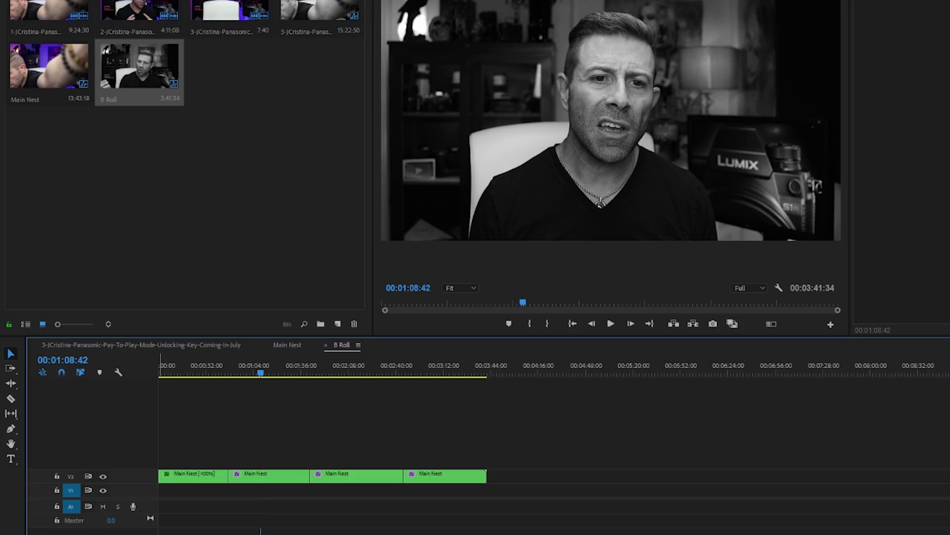
key(shift+=)
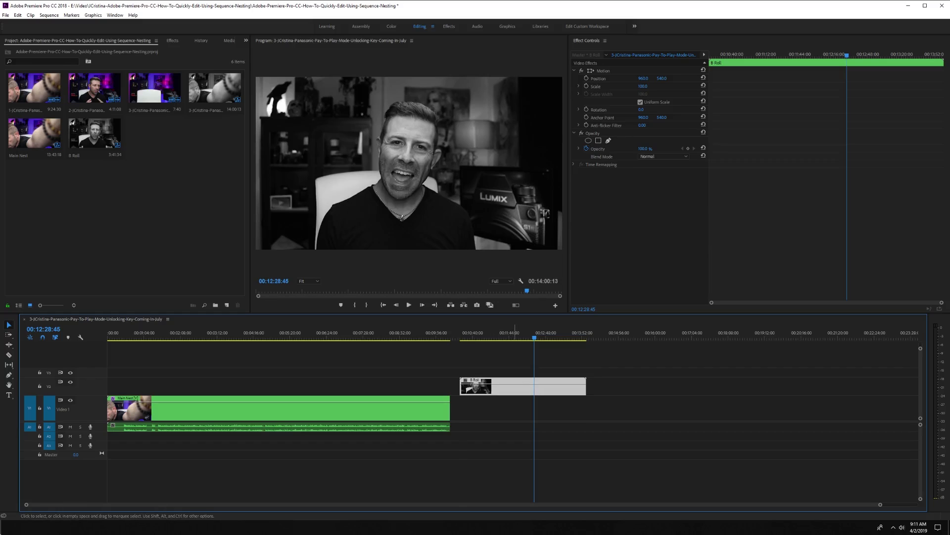
Reverse the speed of the entire B Roll nested clip in the main sequence.
right_click(515, 390)
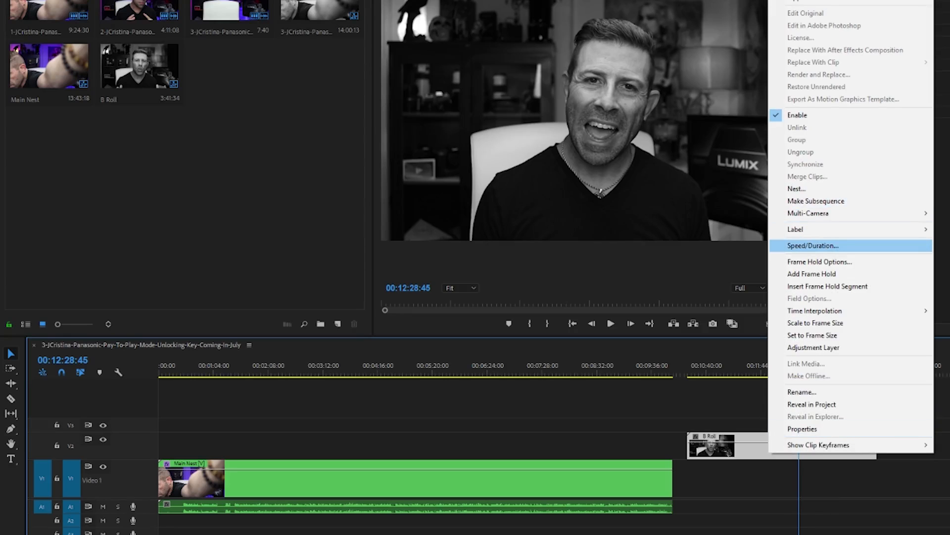
click(814, 245)
click(185, 259)
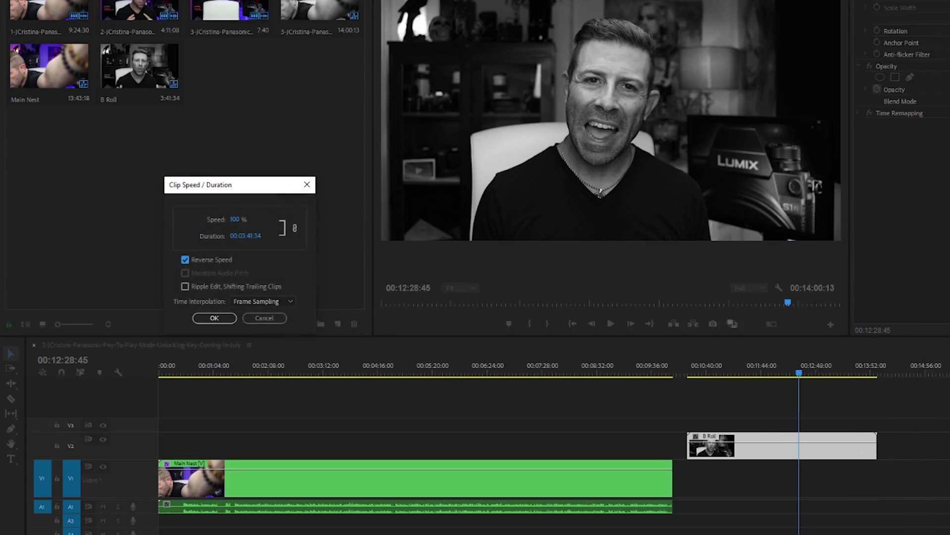
click(215, 318)
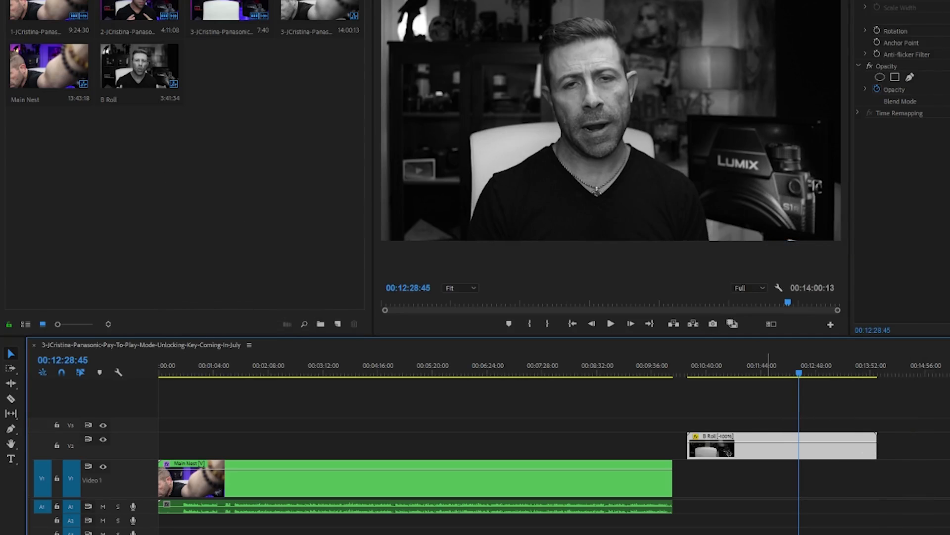